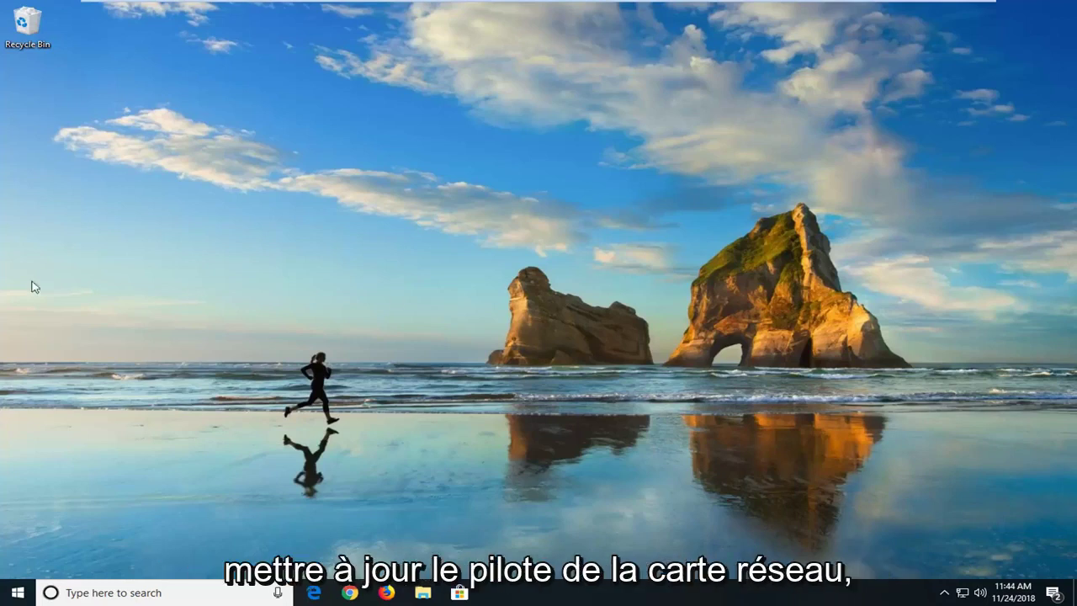
# Open Device Manager and enlarge its window, placing it nearer the middle of the desktop
pyautogui.click(14, 596)
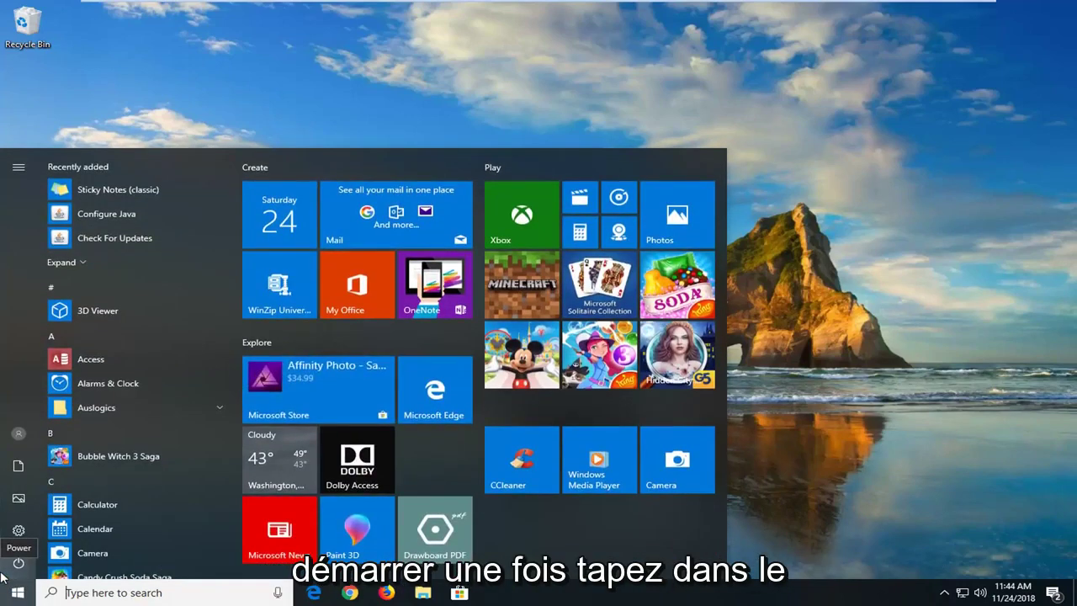
pyautogui.write('device manage')
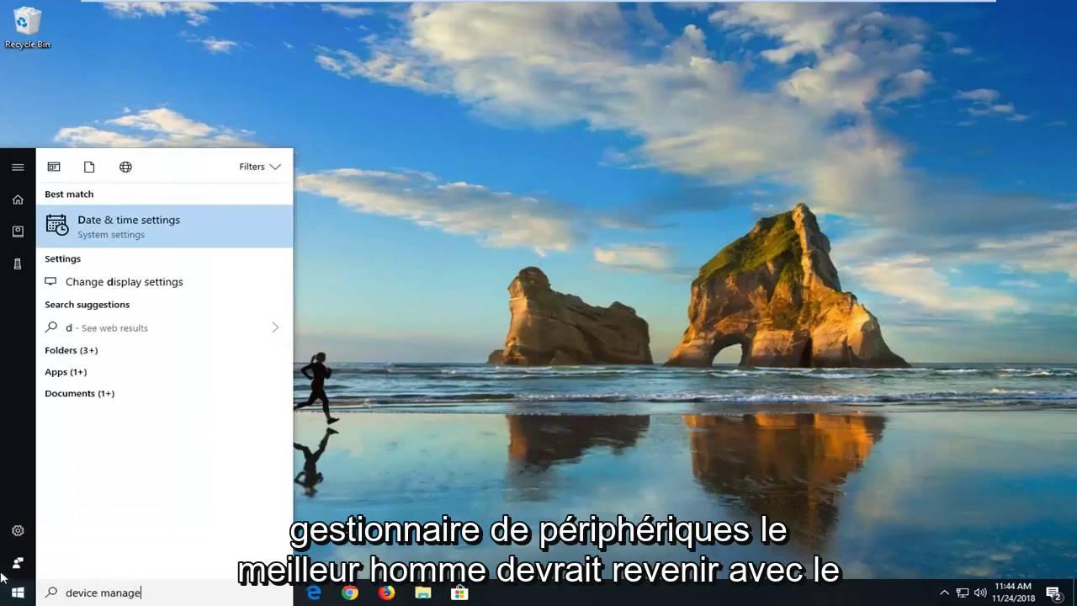
pyautogui.write('r')
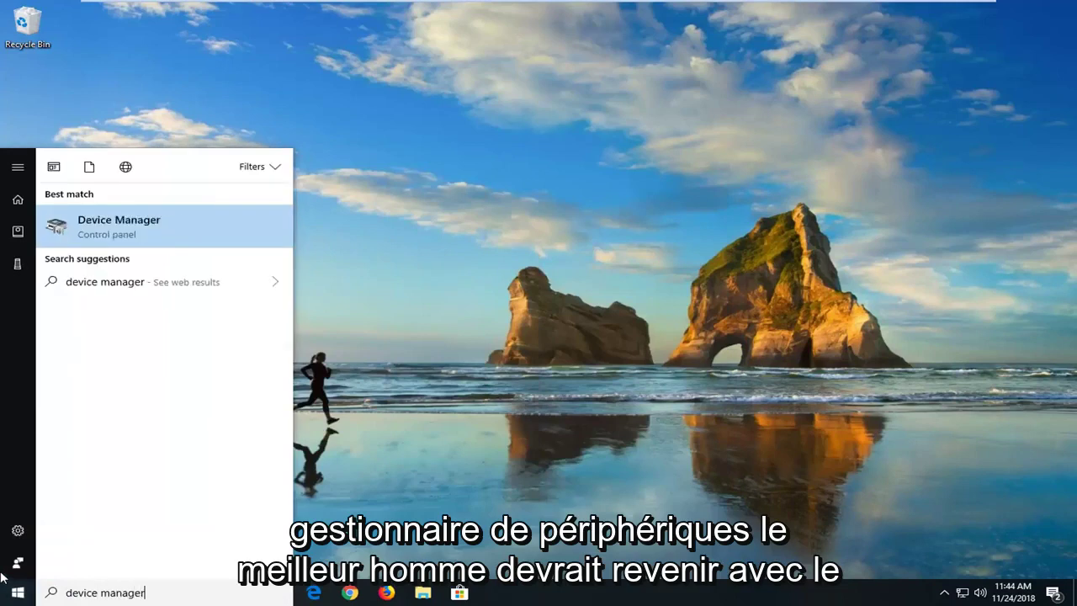
pyautogui.click(130, 232)
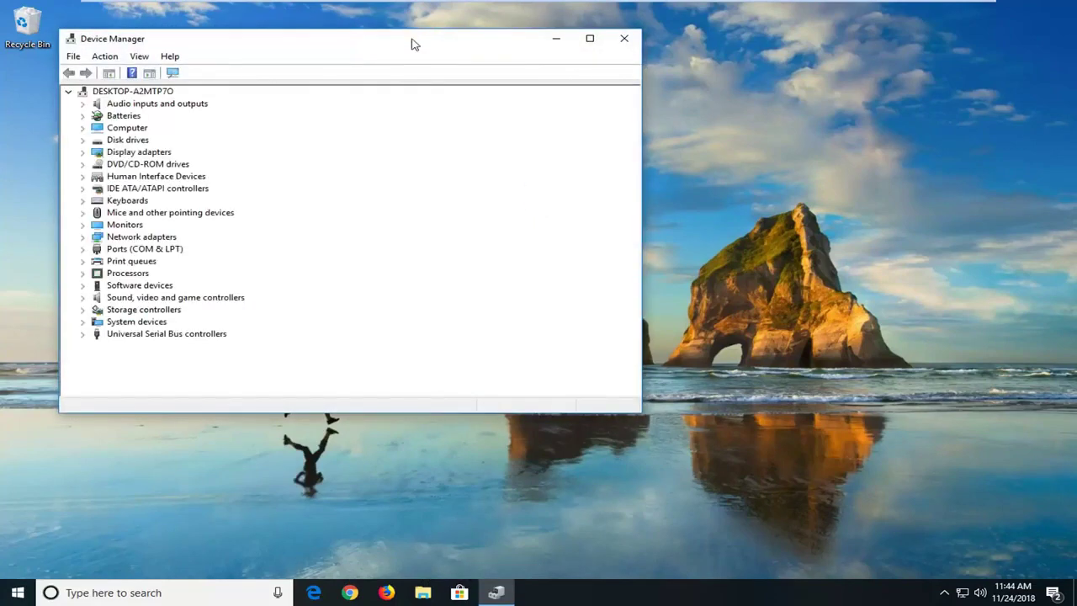
pyautogui.moveTo(413, 43); pyautogui.dragTo(477, 46)
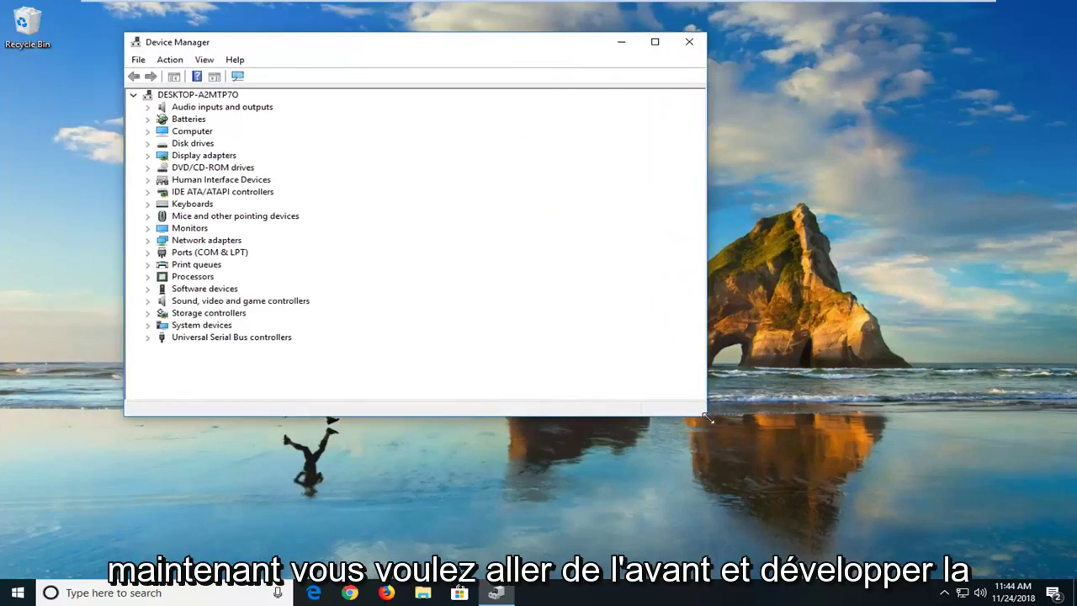
pyautogui.moveTo(708, 418); pyautogui.dragTo(856, 464)
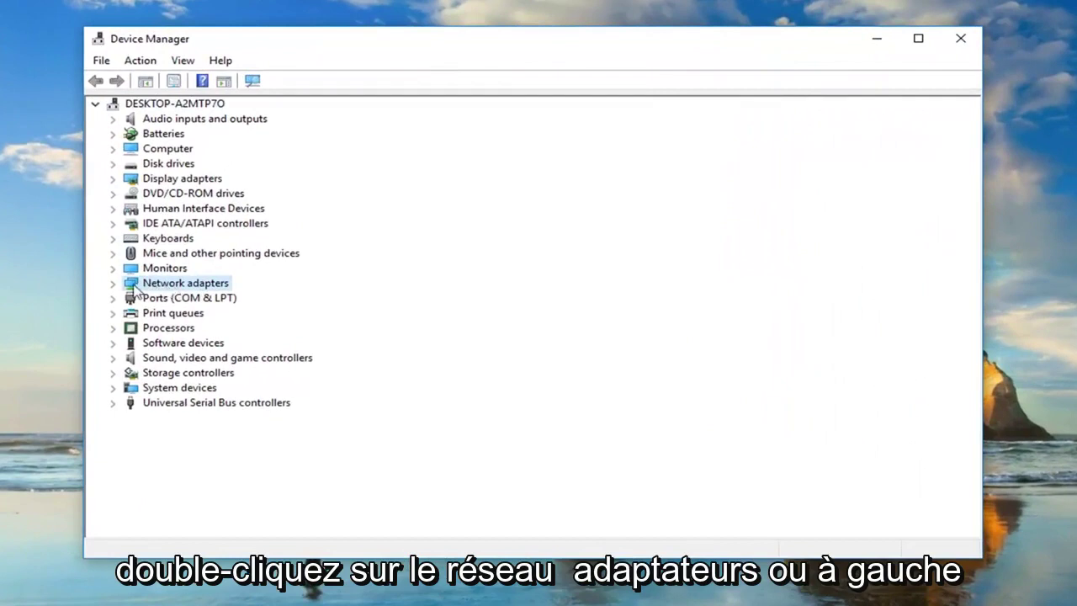
# Search automatically for updated driver software for the Intel(R) 82574L Gigabit Network Connection under Network adapters
pyautogui.click(116, 286)
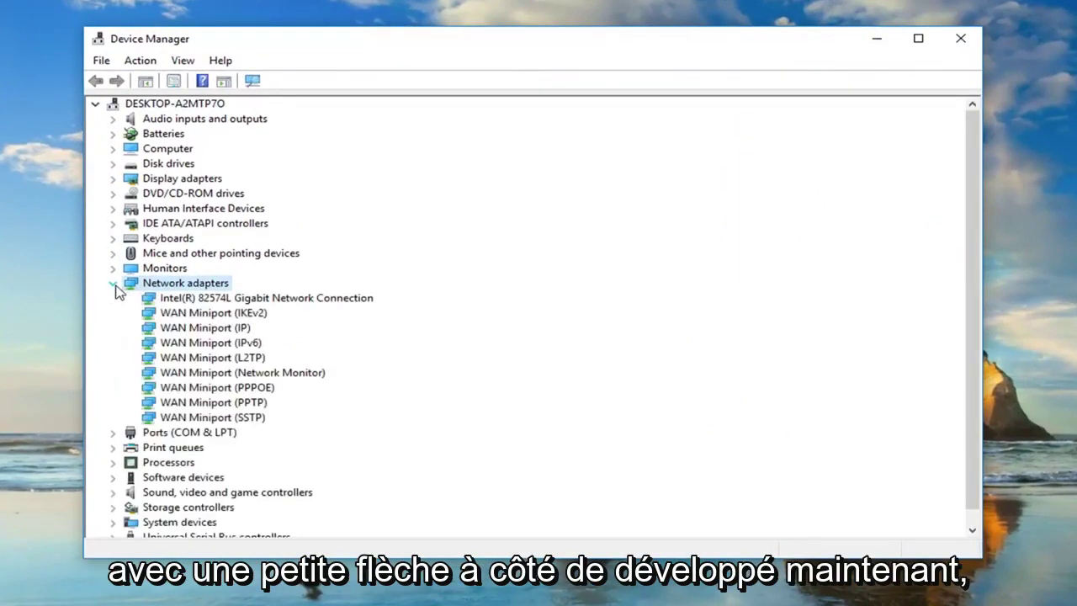
pyautogui.click(185, 300)
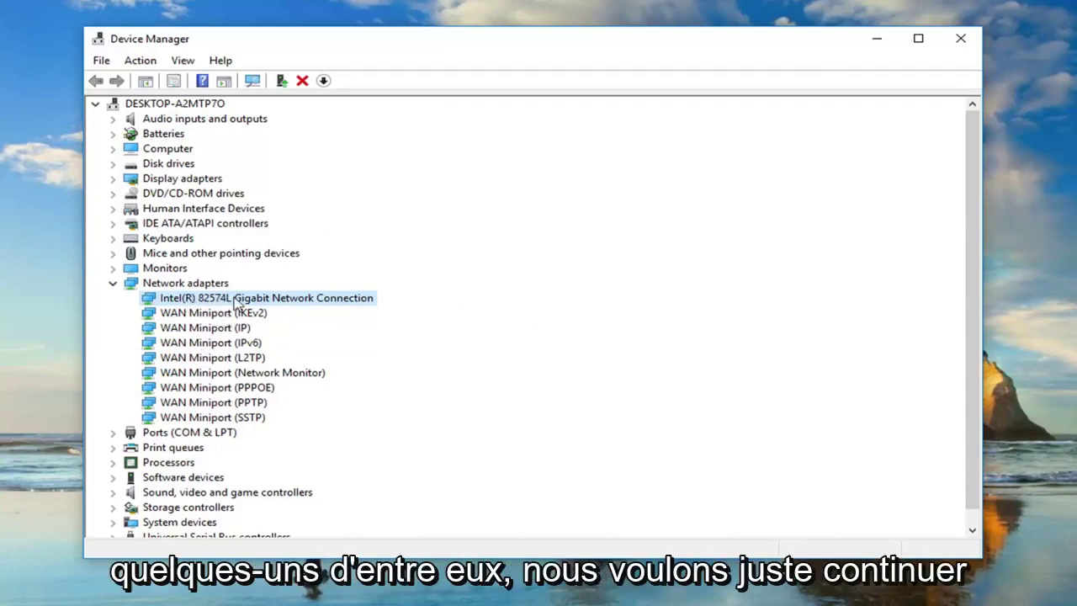
pyautogui.rightClick(225, 301)
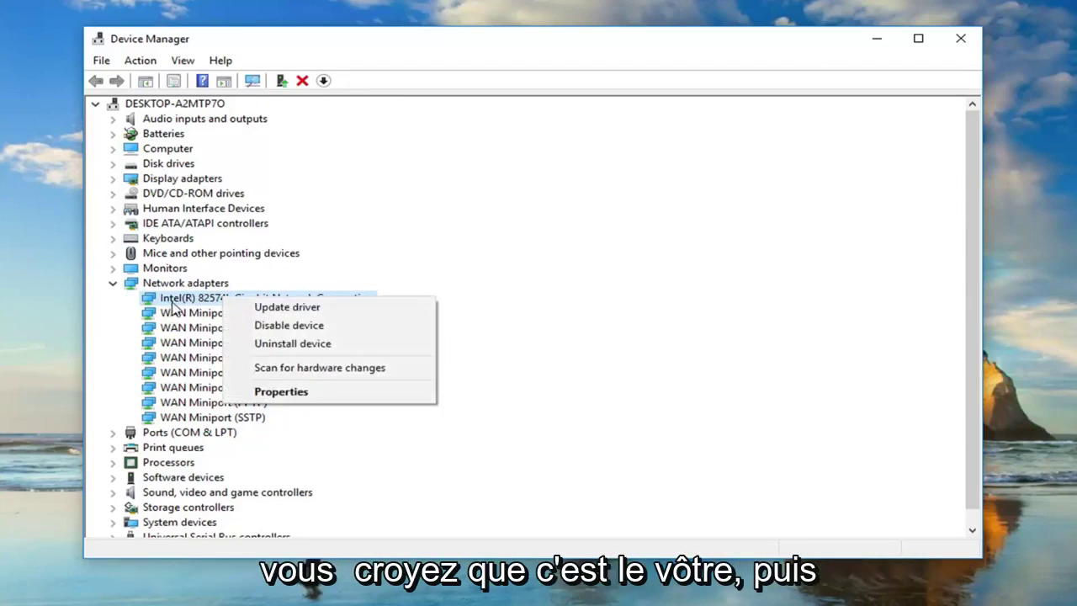
pyautogui.click(261, 308)
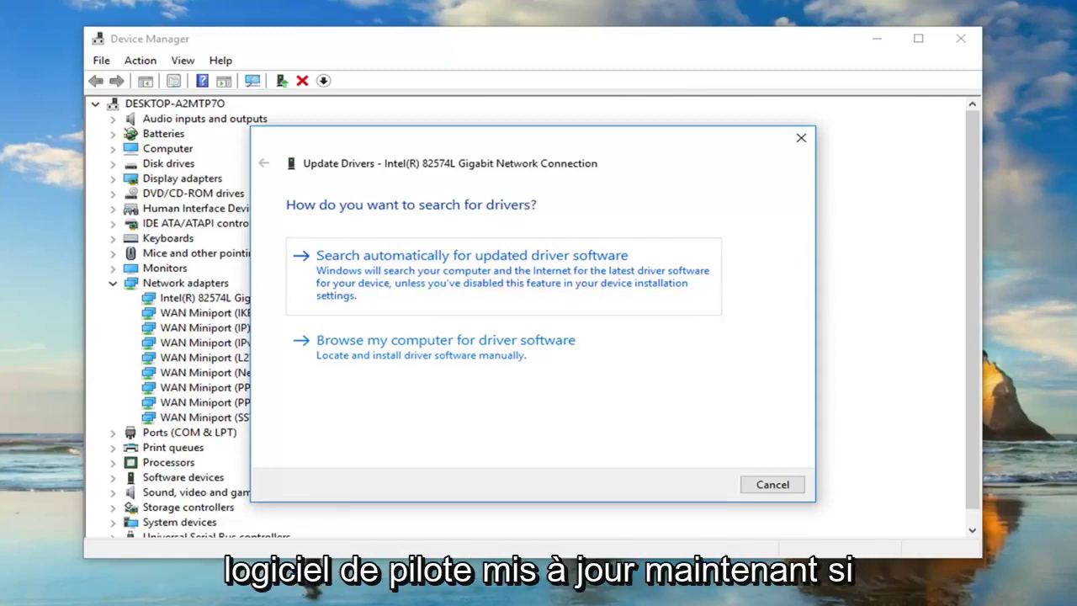
pyautogui.click(433, 268)
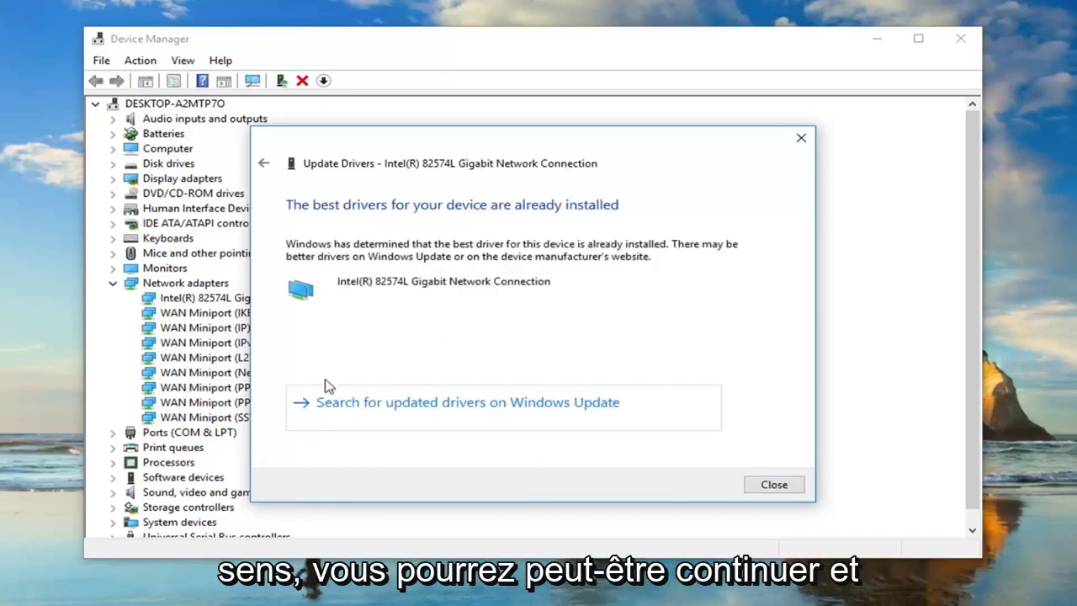
# Install the Intel(R) 82574L Gigabit Network Connection driver manually from the computer's list of available drivers, and close Device Manager
pyautogui.click(266, 165)
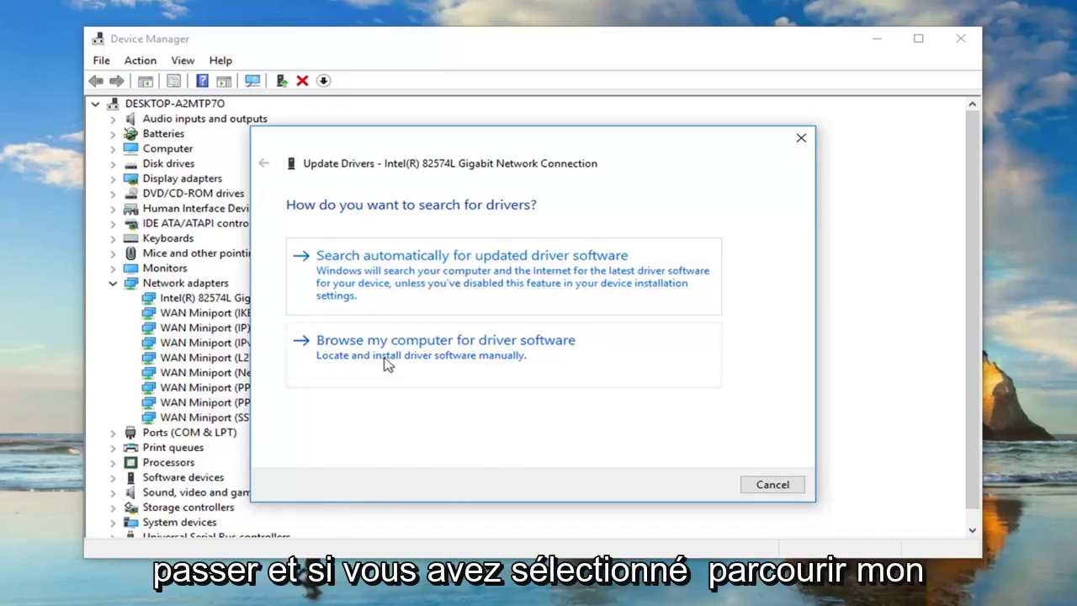
pyautogui.click(423, 364)
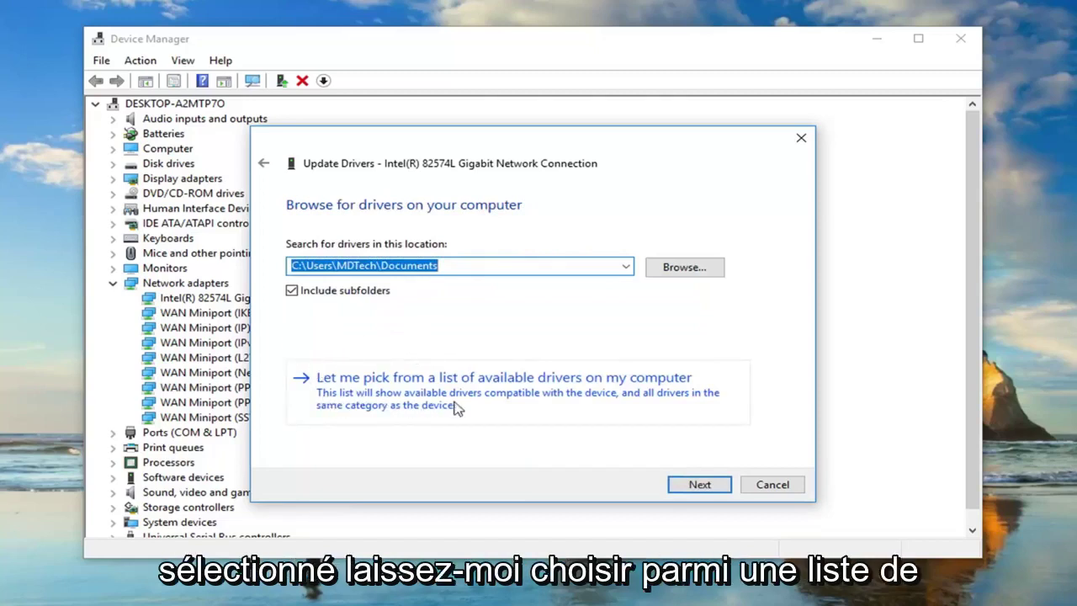
pyautogui.click(580, 391)
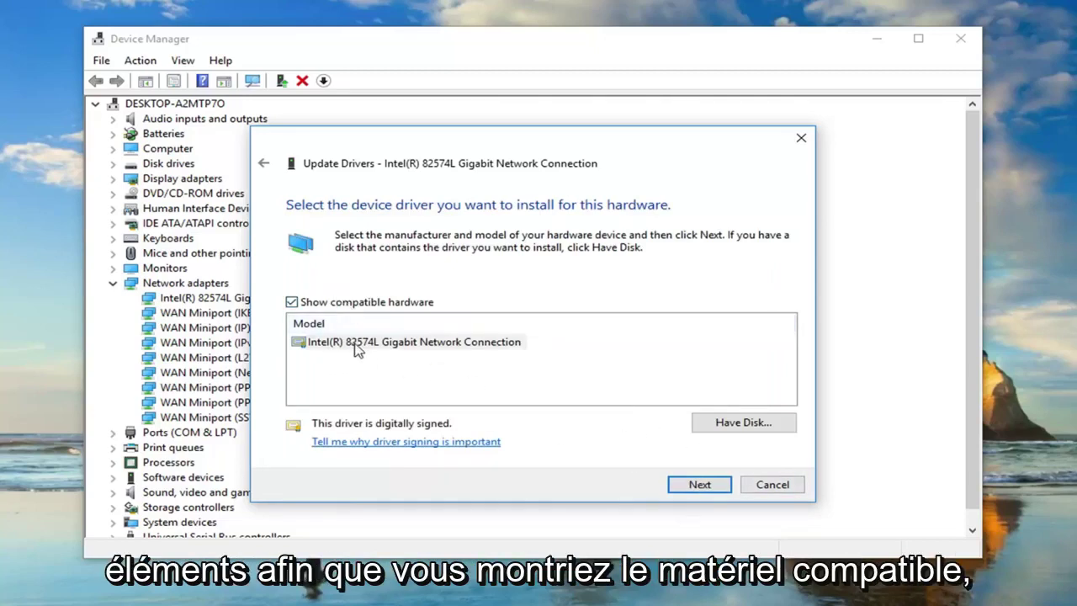
pyautogui.click(452, 348)
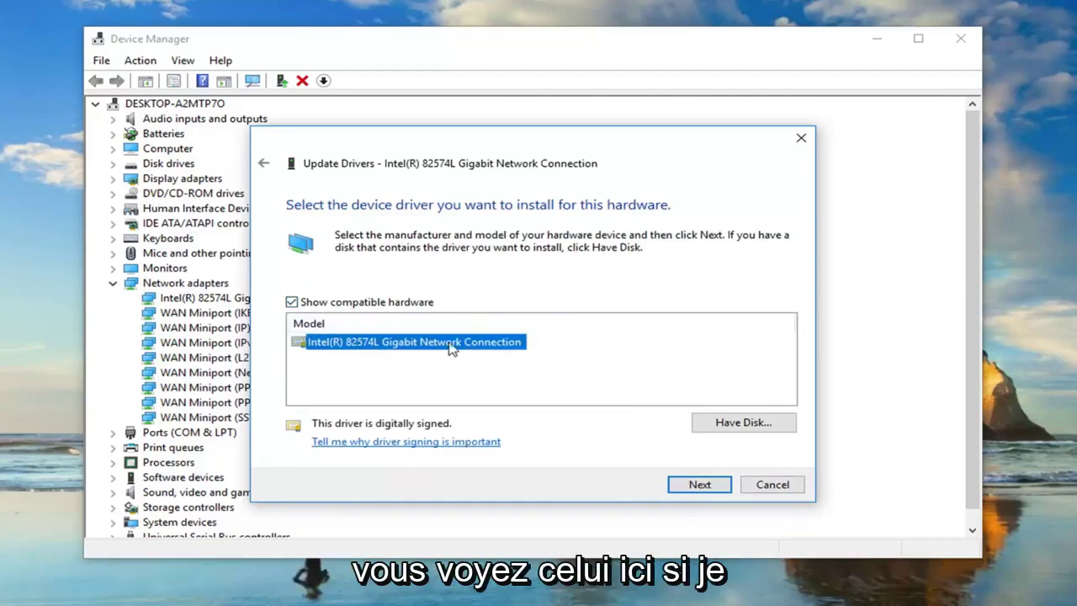
pyautogui.click(698, 486)
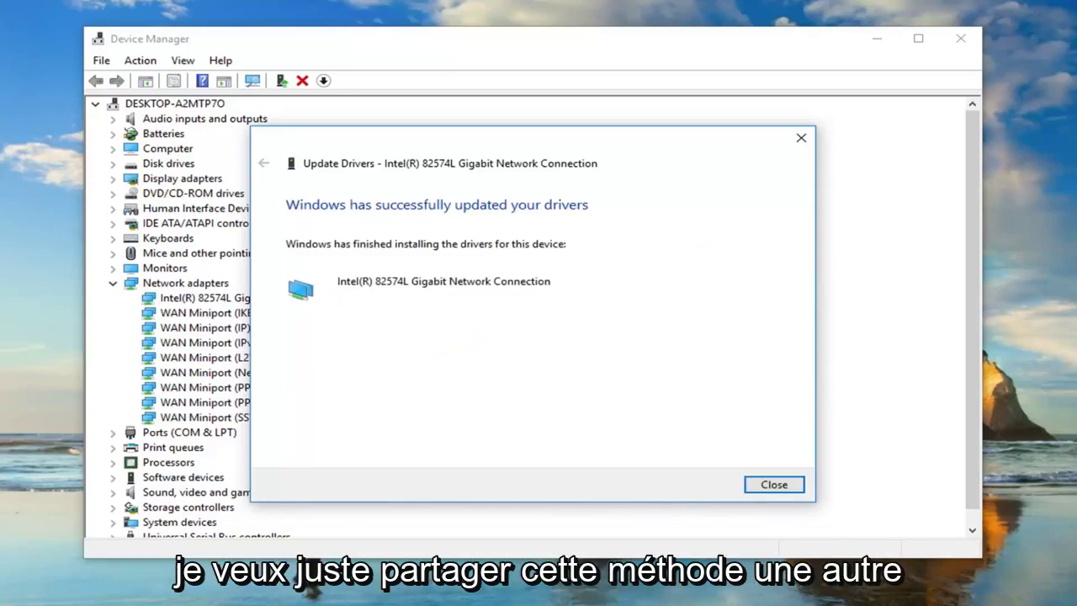
pyautogui.click(800, 138)
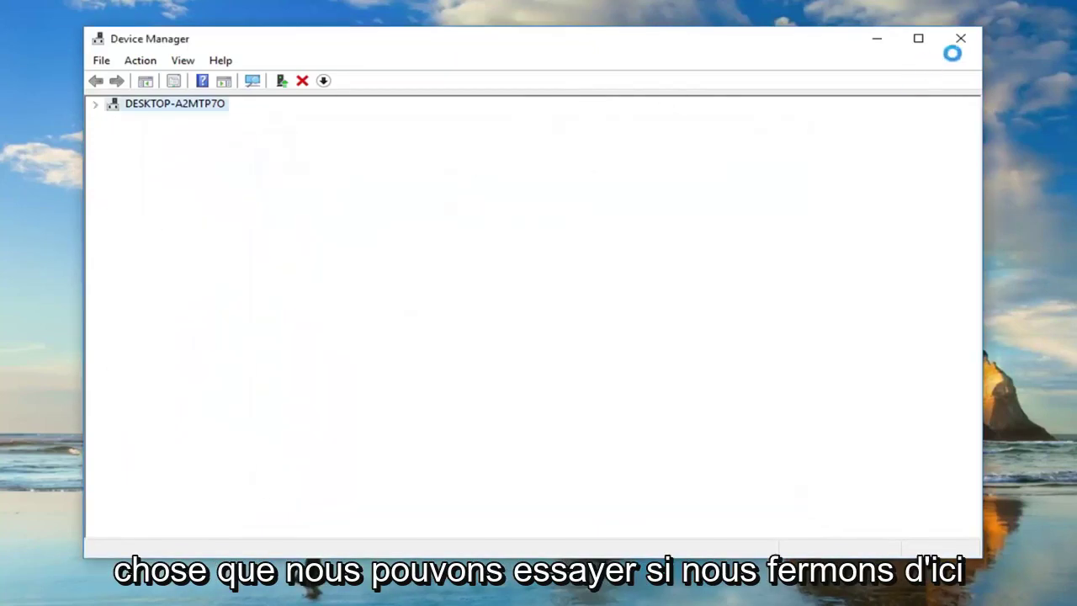
pyautogui.click(961, 40)
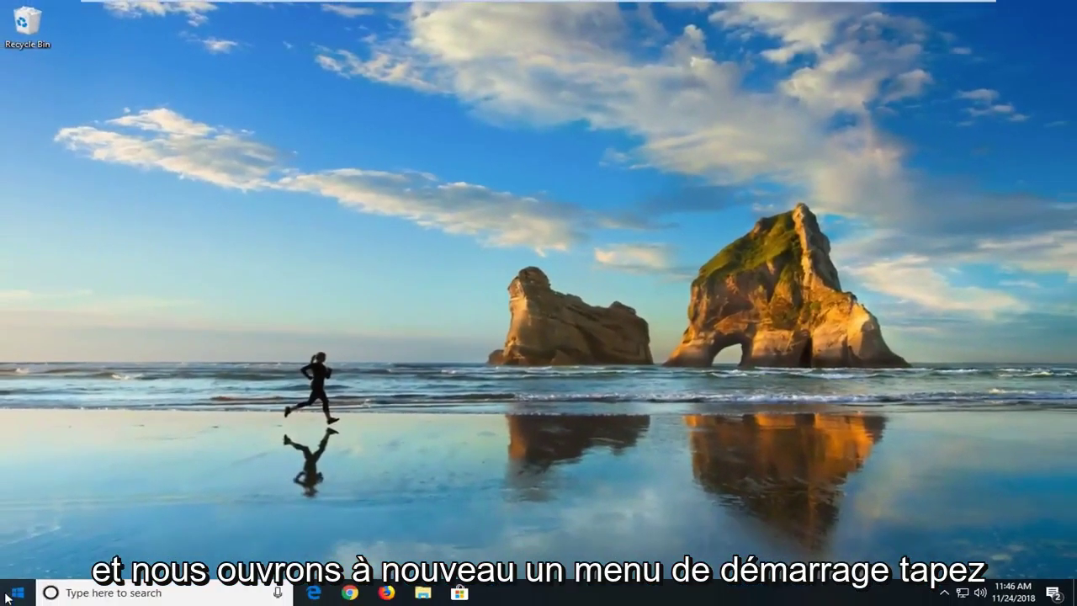
# Search Windows for "troubleshooting" and open the Troubleshoot system settings
pyautogui.click(17, 592)
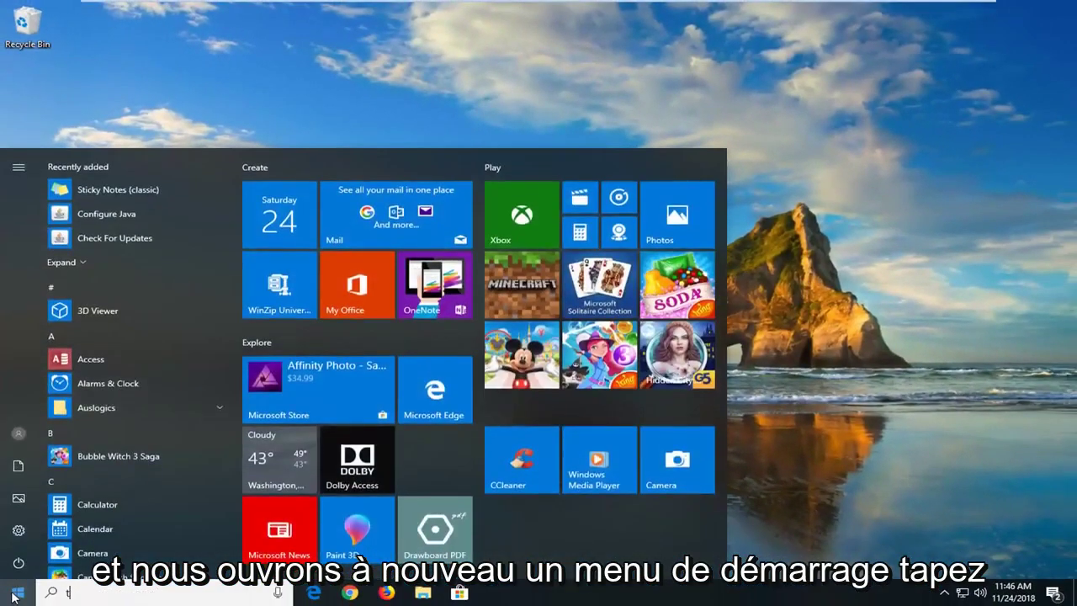
pyautogui.write('troubleshooting')
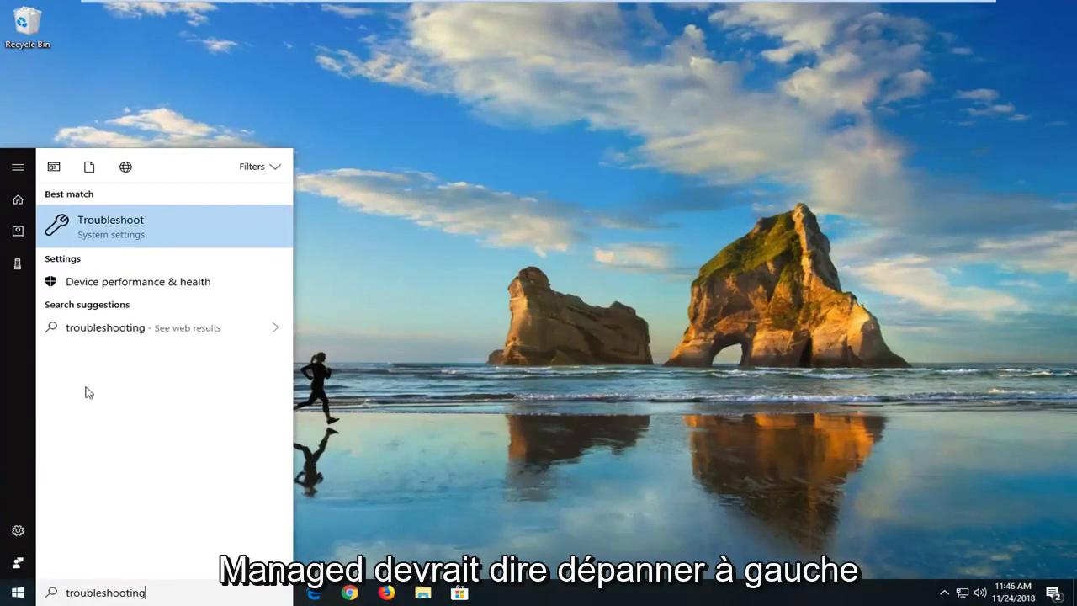
pyautogui.click(106, 226)
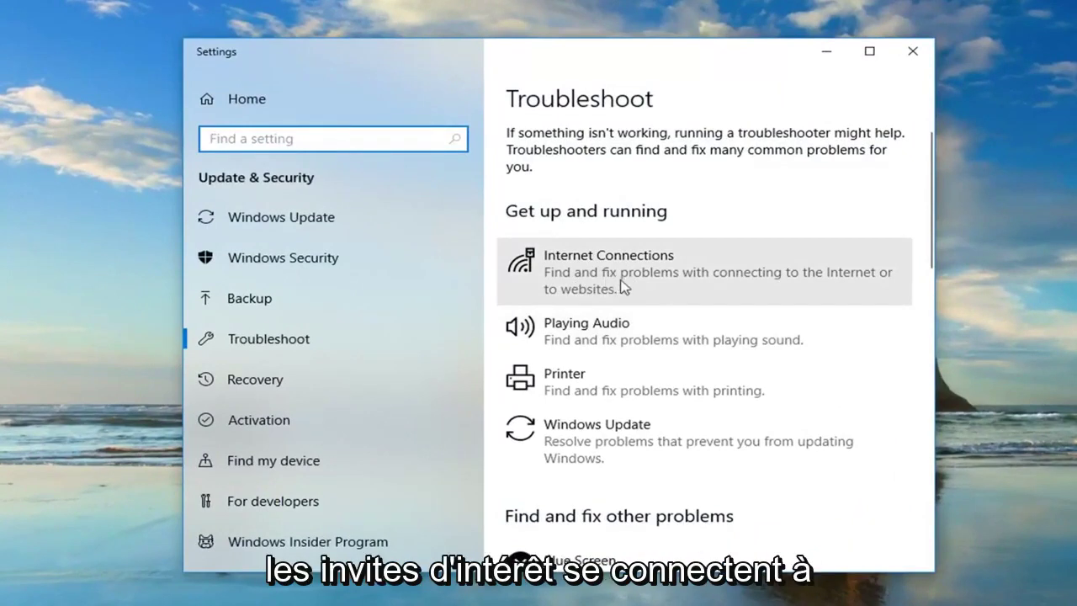
pyautogui.click(685, 289)
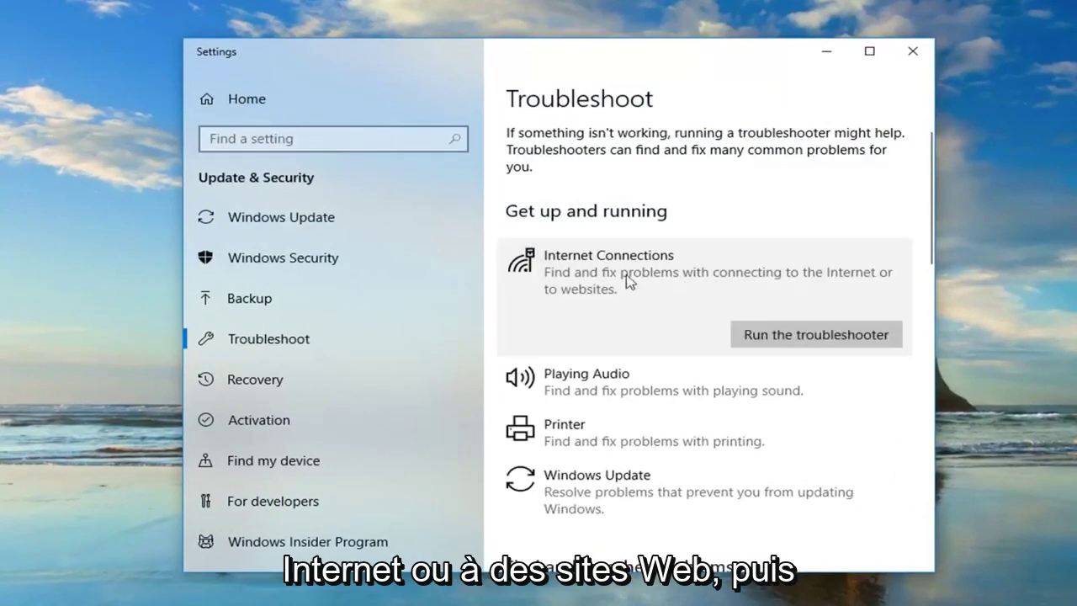
pyautogui.click(794, 341)
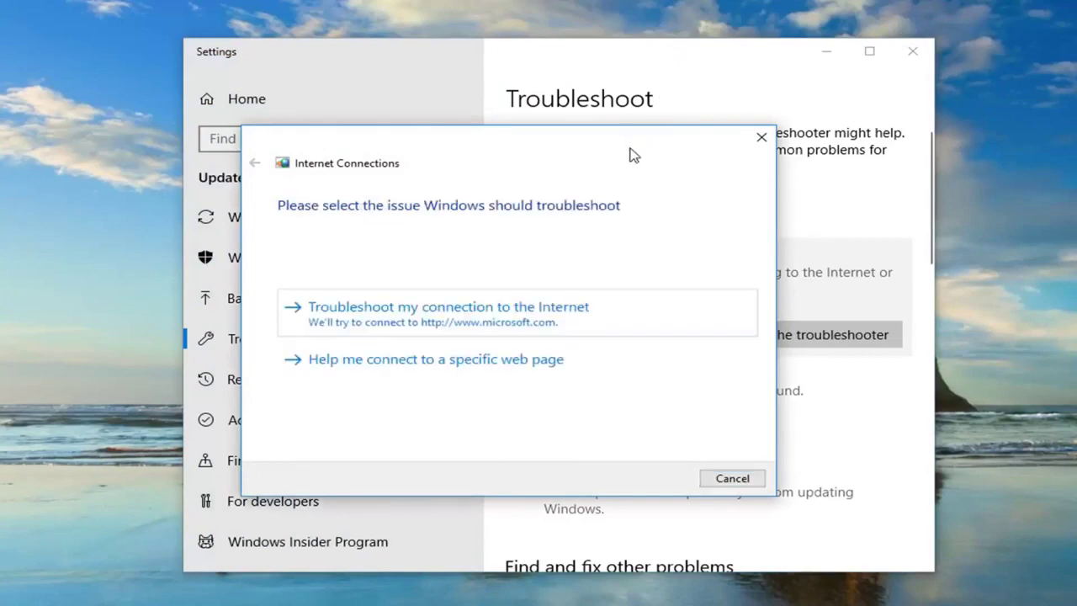
pyautogui.moveTo(577, 168); pyautogui.dragTo(181, 160)
pyautogui.scroll(-5, 851, 353)
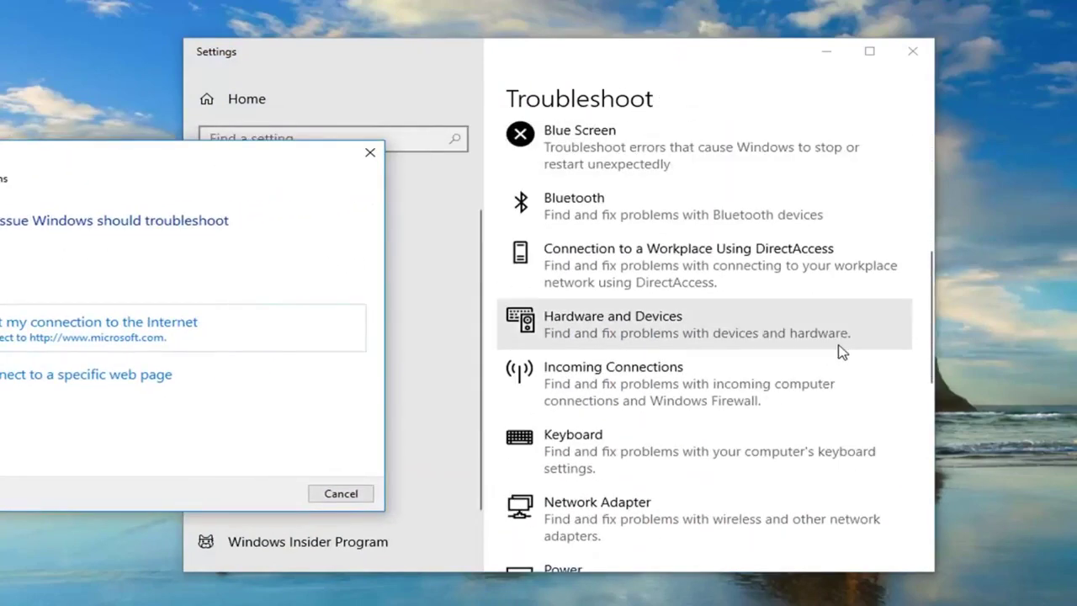
pyautogui.scroll(5, 839, 351)
pyautogui.click(371, 152)
pyautogui.scroll(3, 656, 257)
pyautogui.click(696, 289)
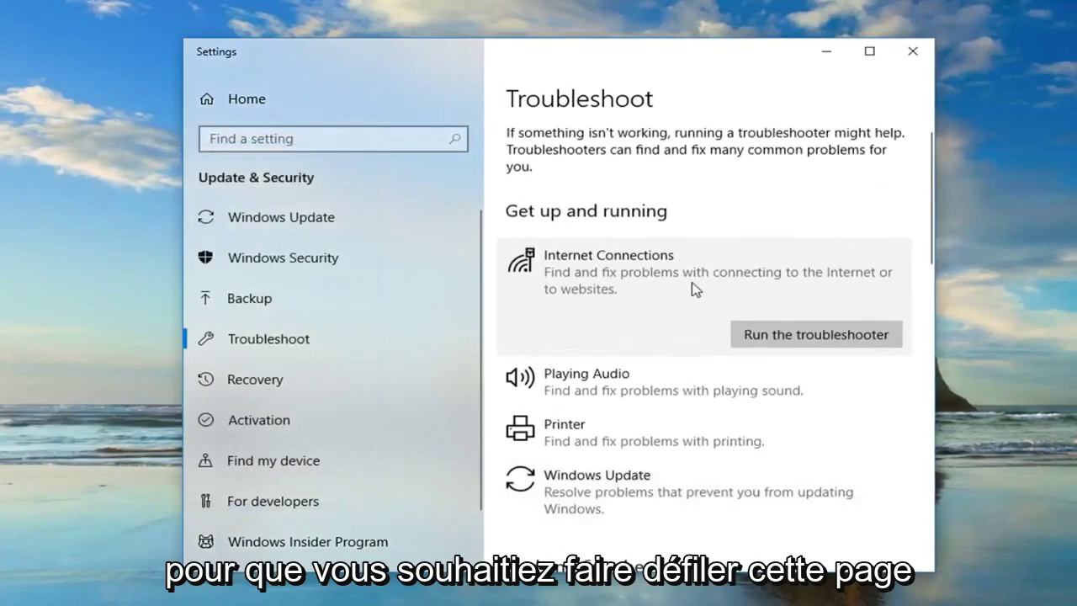
# Run the Network Adapter troubleshooter, and close it and the Settings window when it finishes
pyautogui.scroll(-7, 752, 392)
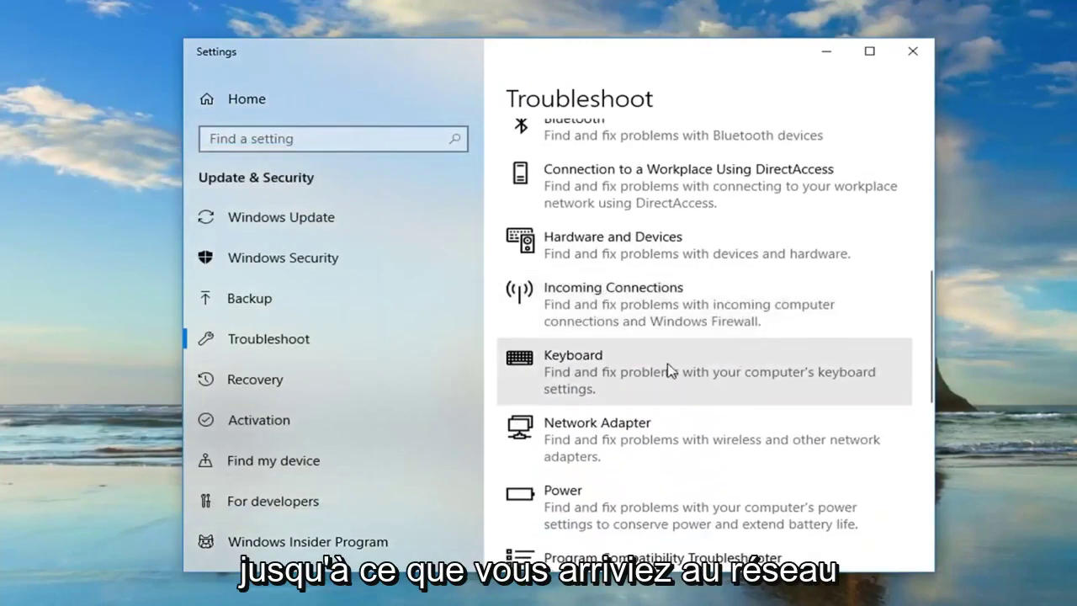
pyautogui.click(617, 456)
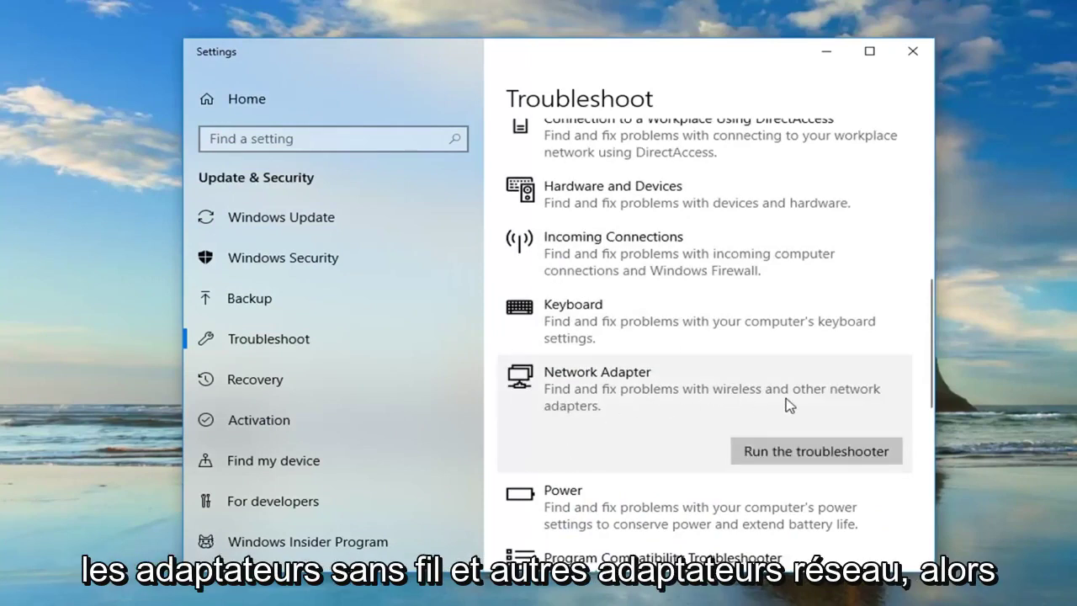
pyautogui.click(750, 465)
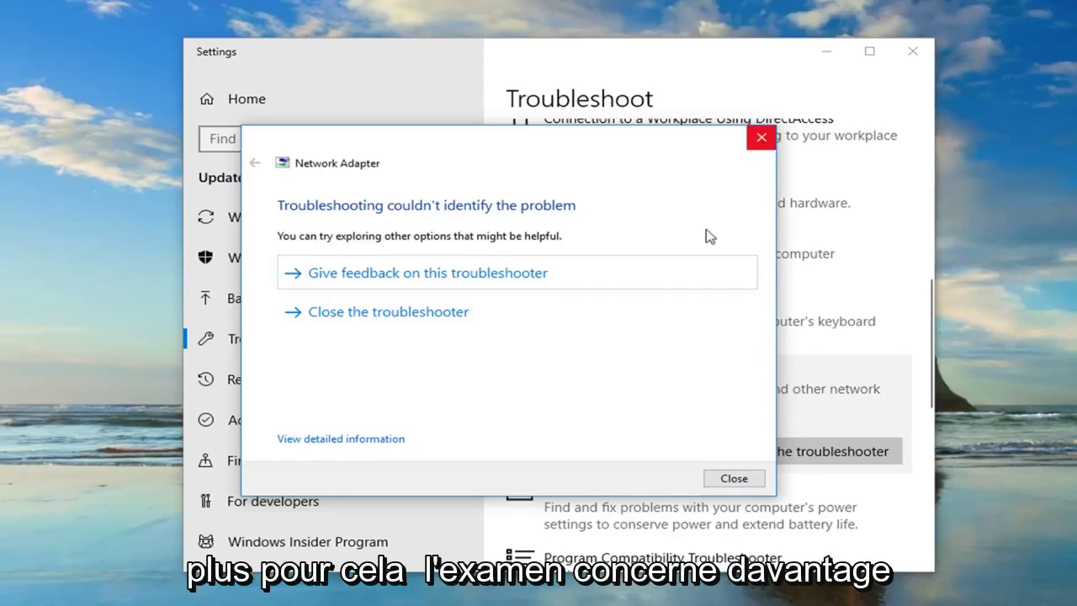
pyautogui.click(762, 137)
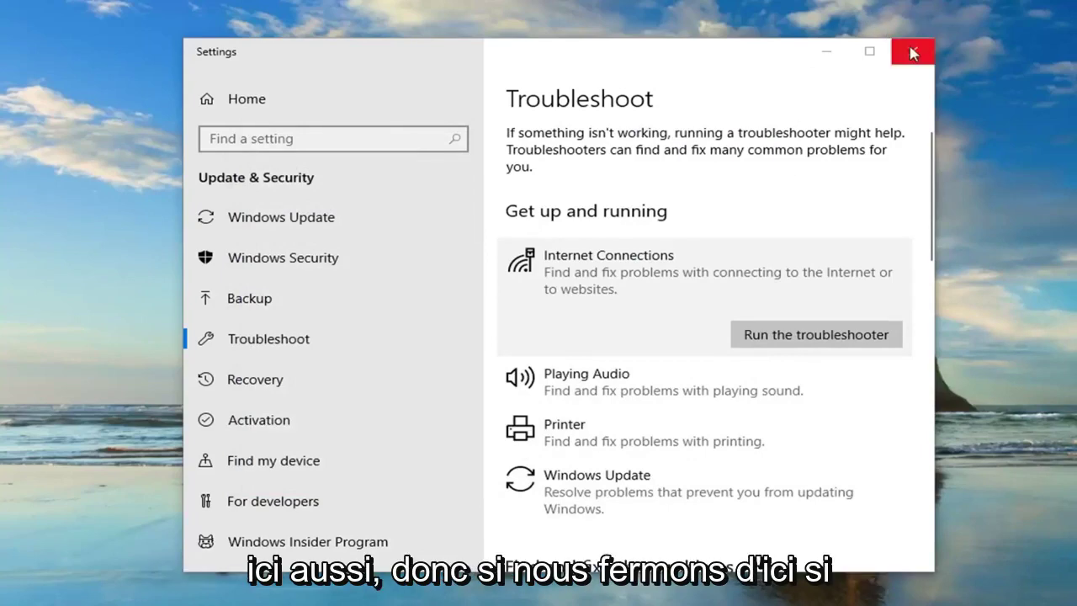
pyautogui.click(913, 53)
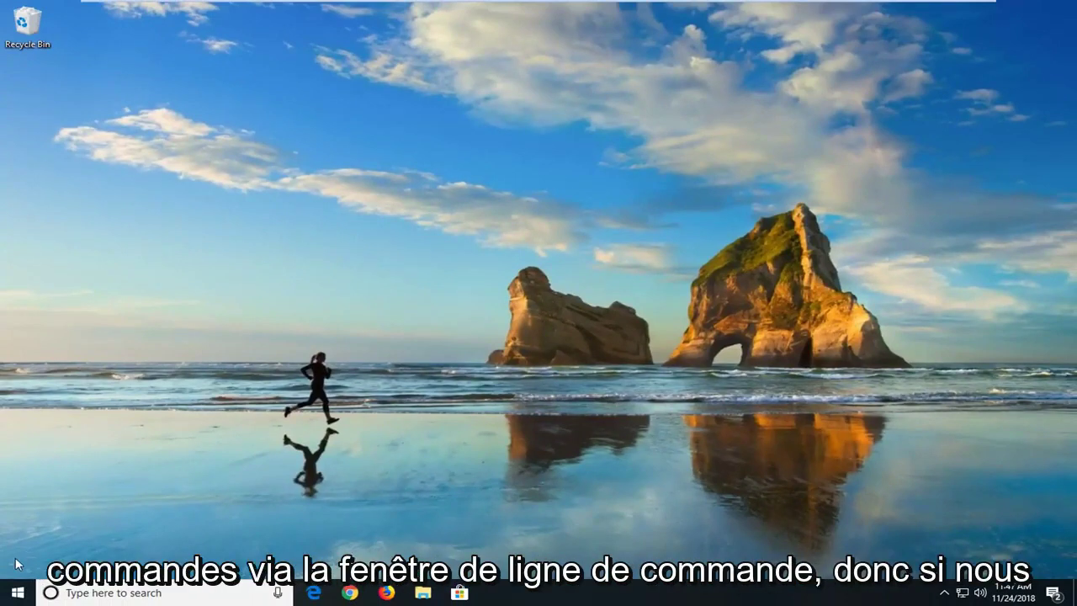
# Open Command Prompt as administrator, allow it to make changes to the device, and reposition its window
pyautogui.click(13, 596)
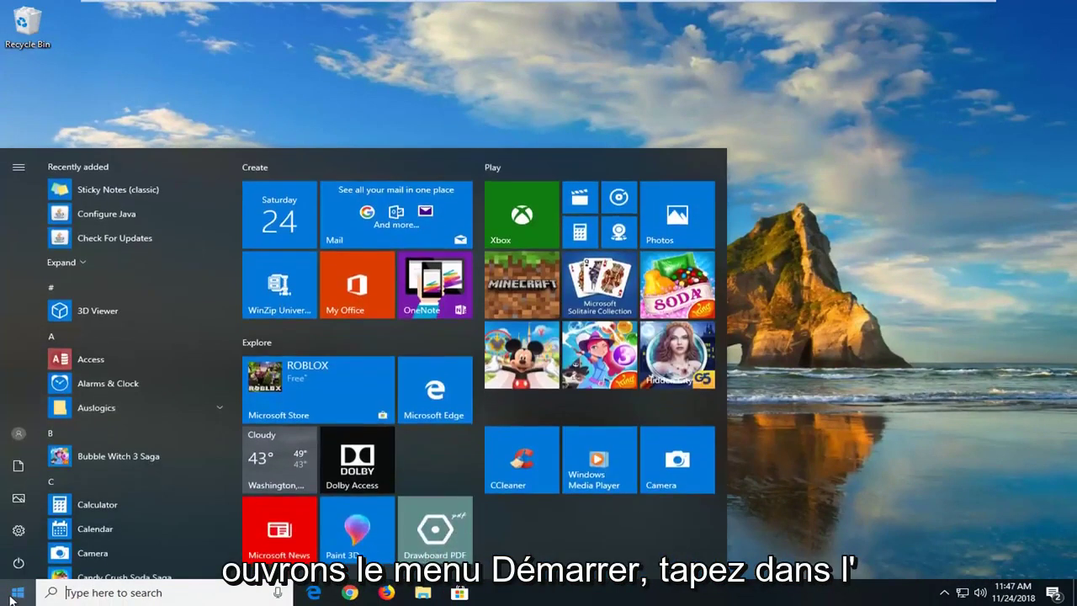
pyautogui.write('command prompt')
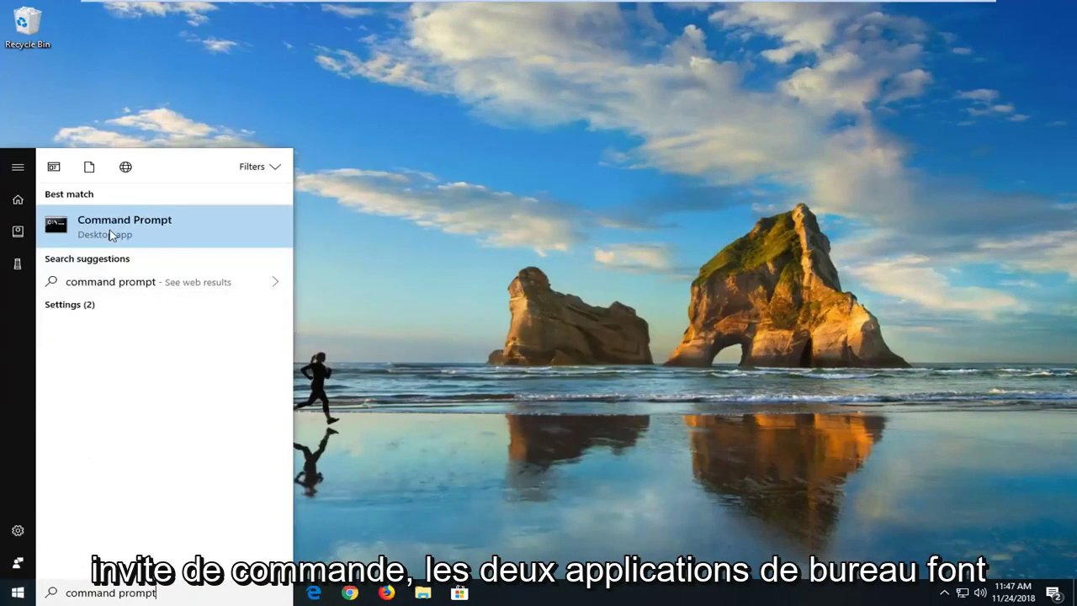
pyautogui.rightClick(123, 231)
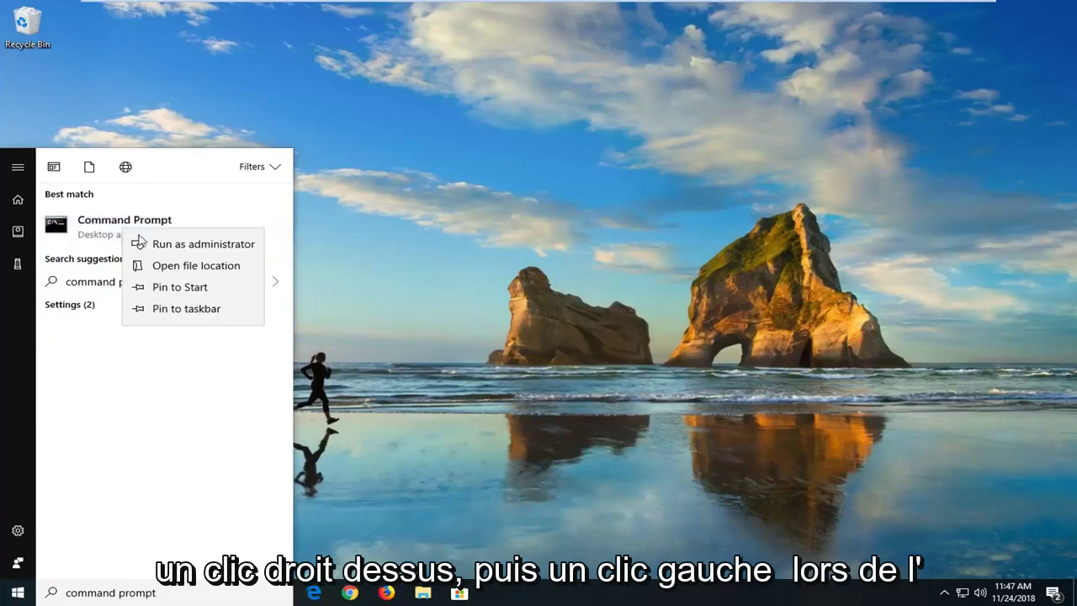
pyautogui.click(145, 244)
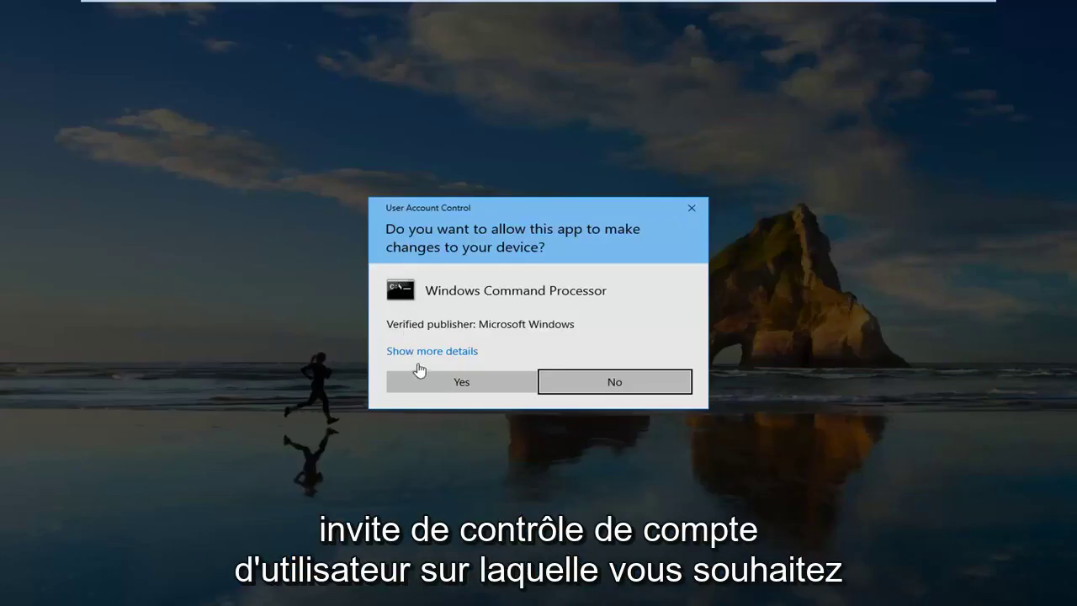
pyautogui.click(426, 381)
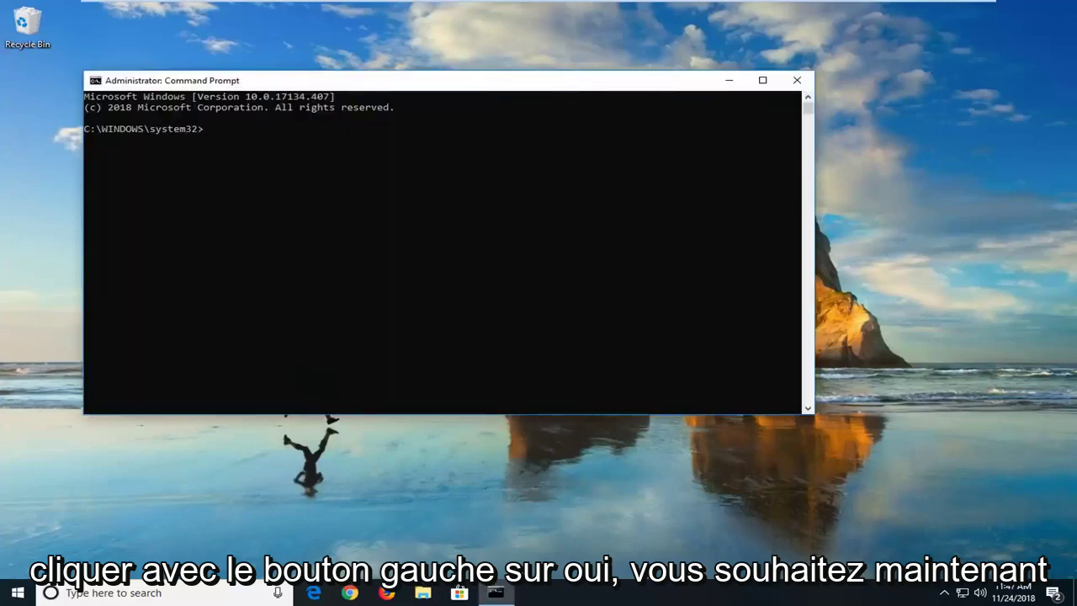
pyautogui.moveTo(237, 82); pyautogui.dragTo(336, 91)
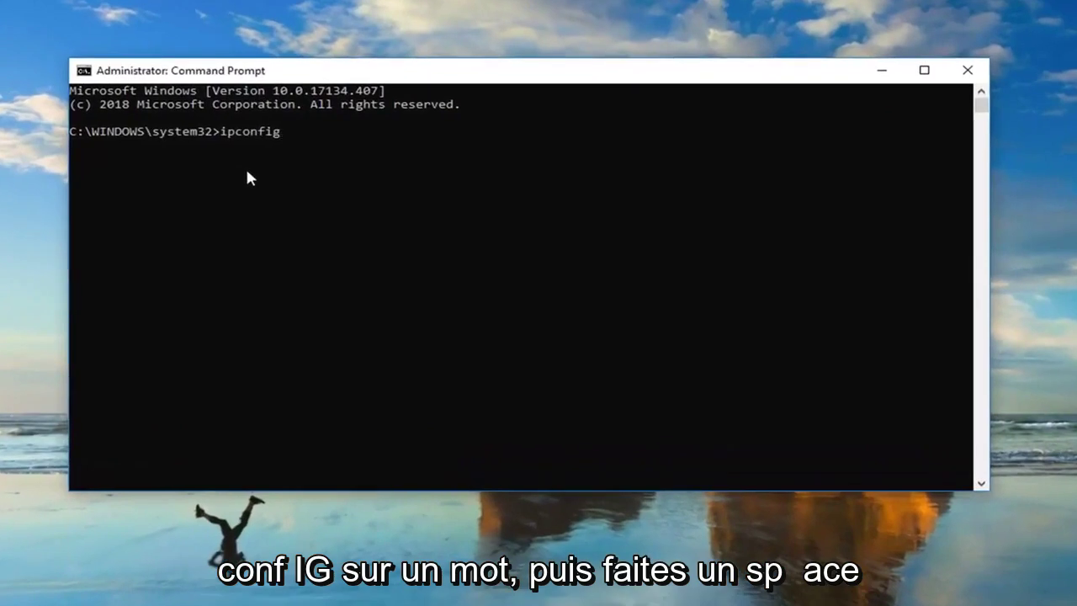
# Flush the DNS resolver cache with the command ipconfig /flushdns
pyautogui.write('/')
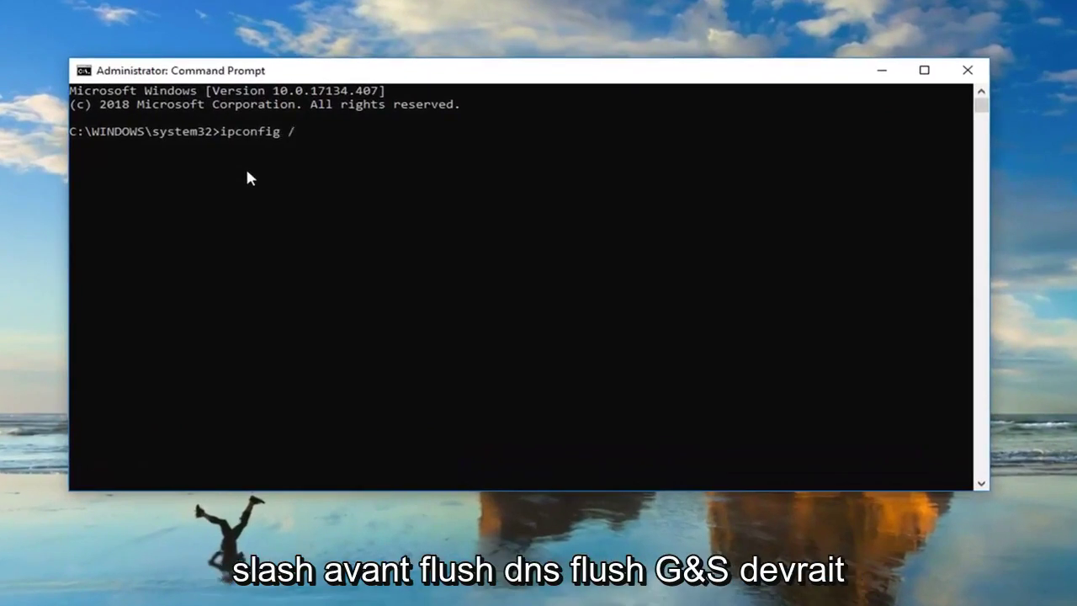
pyautogui.write('flushdns')
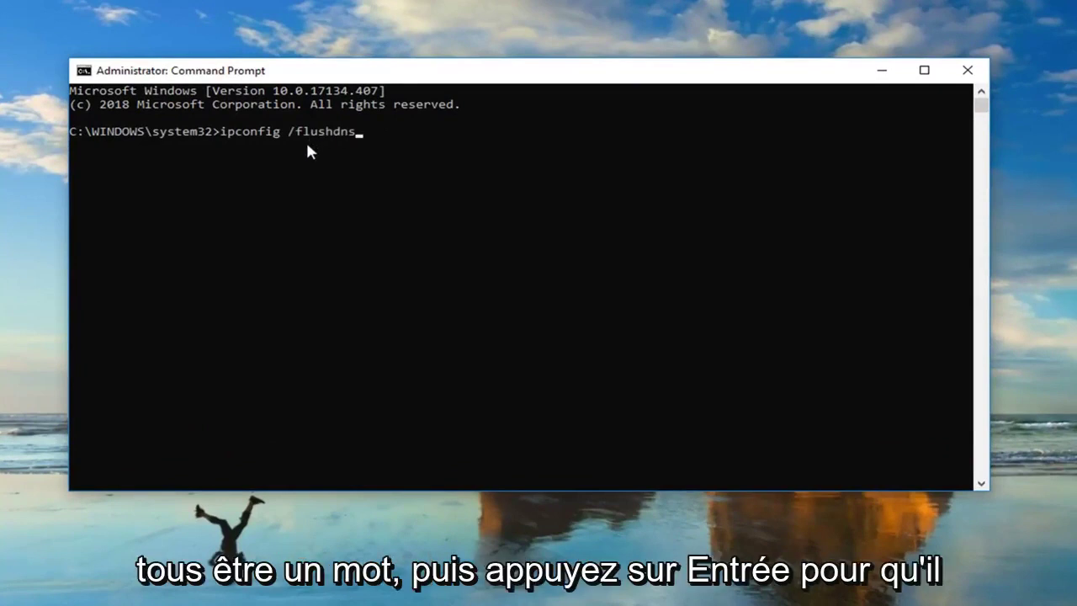
pyautogui.press('Return')
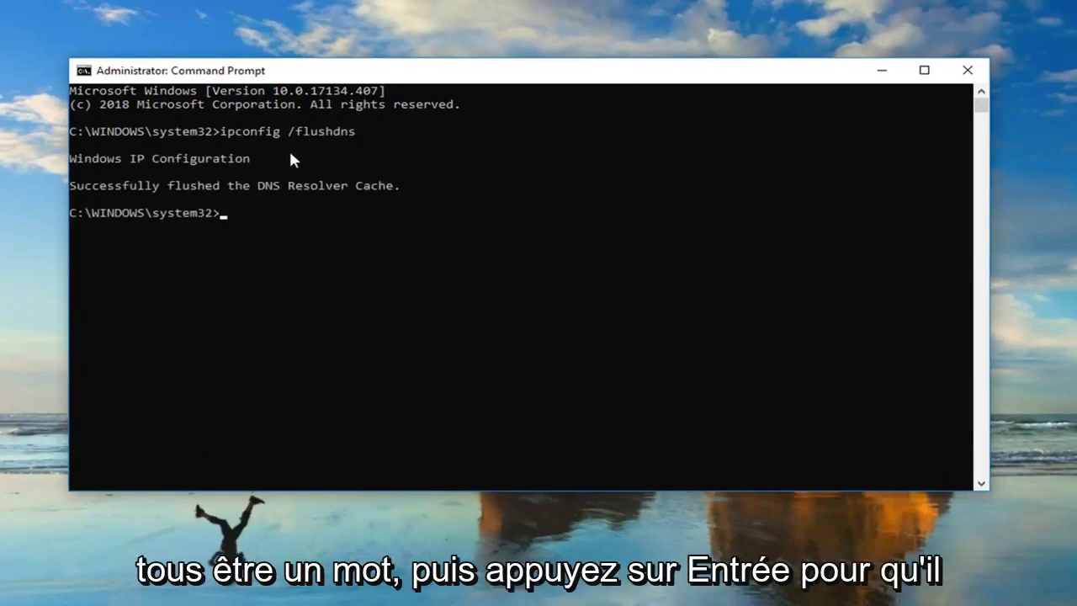